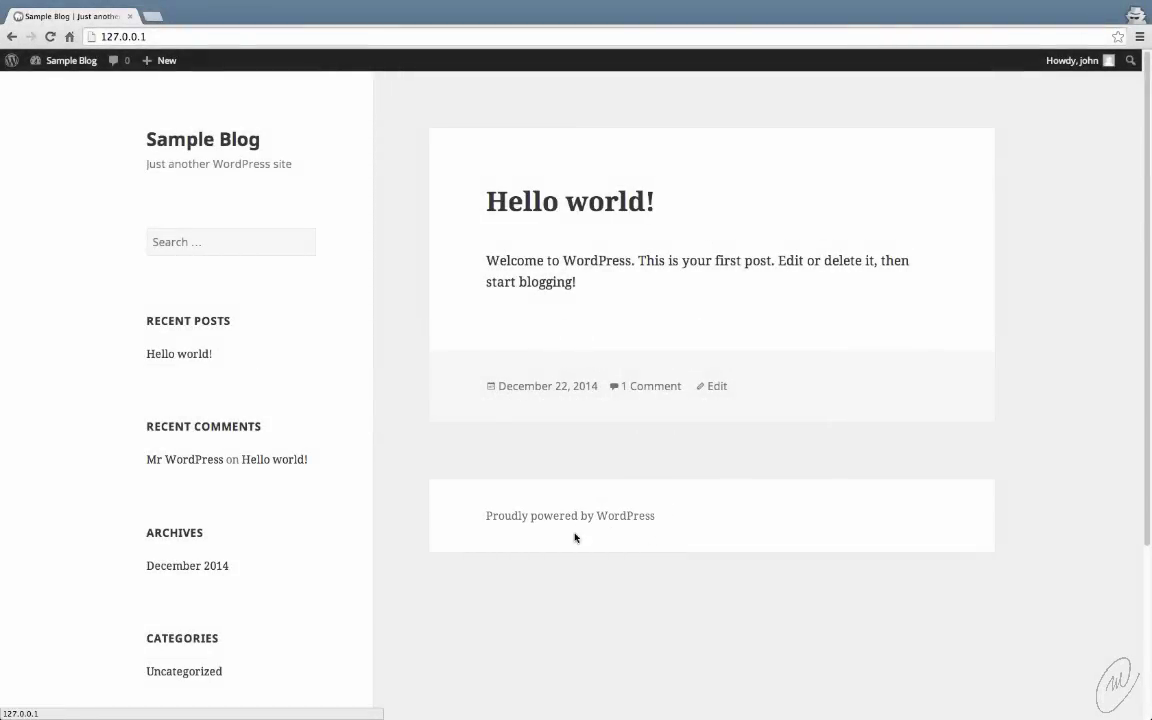
Step: Inspect the blog footer in DevTools to find div.site-info, then go to the WordPress Dashboard
right_click(721, 523)
left_click(780, 648)
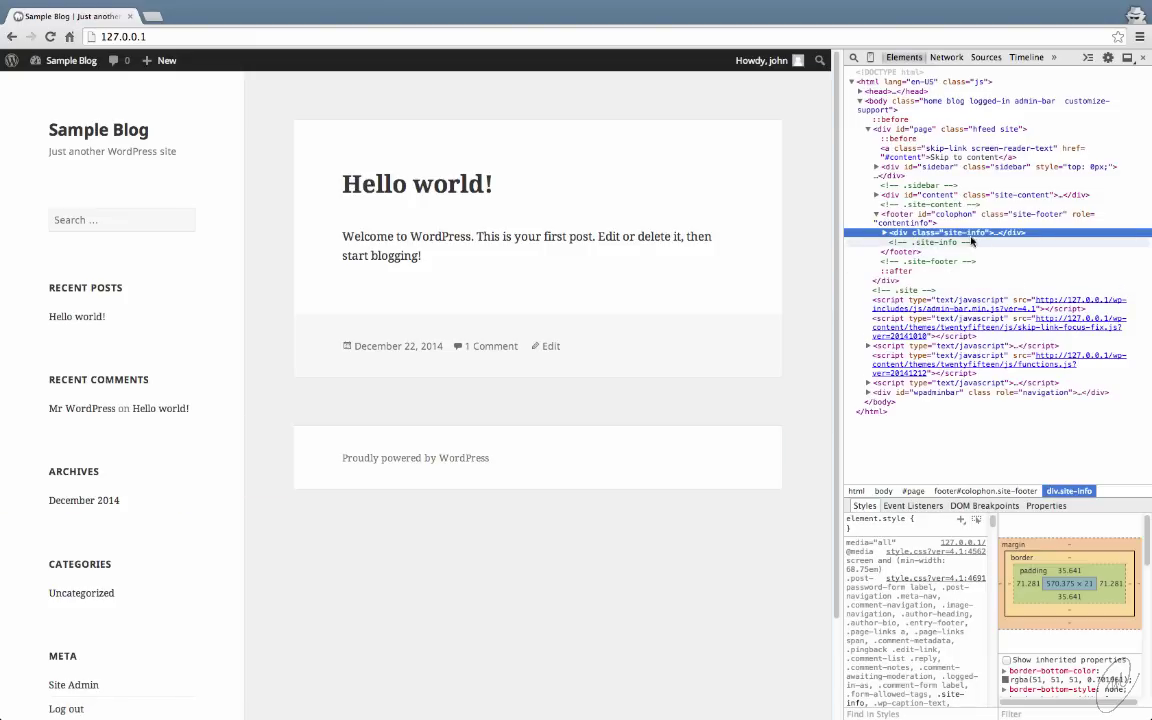
left_click(76, 64)
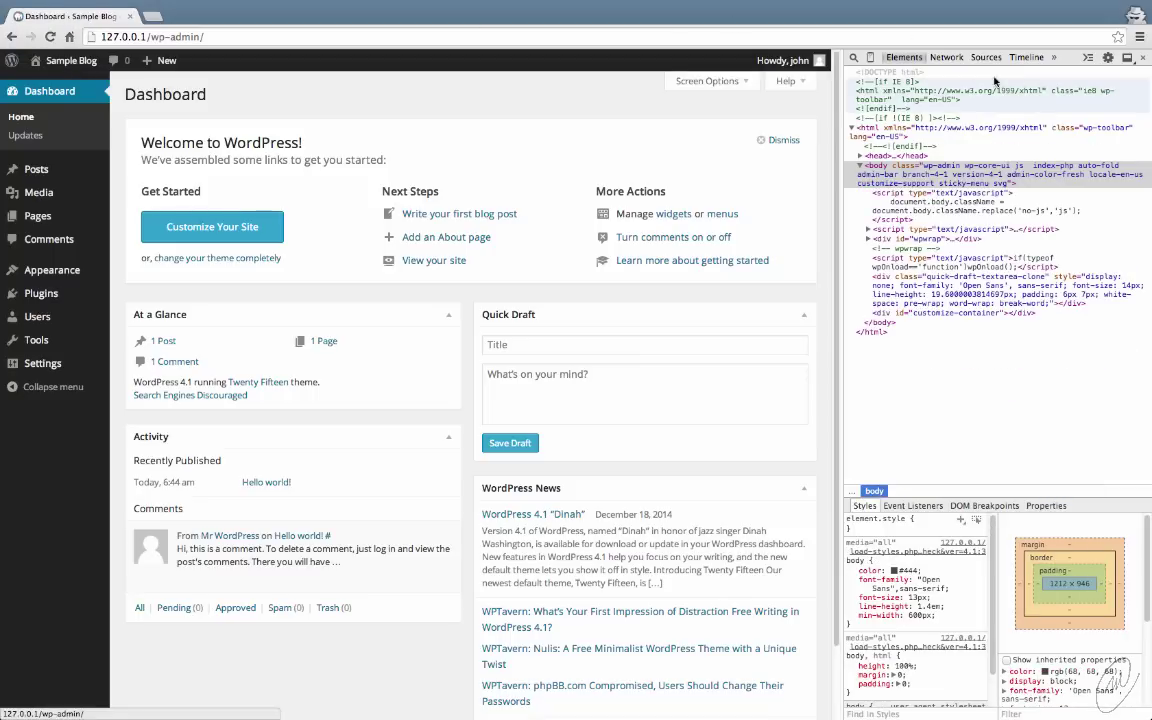
Step: Close DevTools and search Plugins > Add New for 'custom css'
left_click(1141, 60)
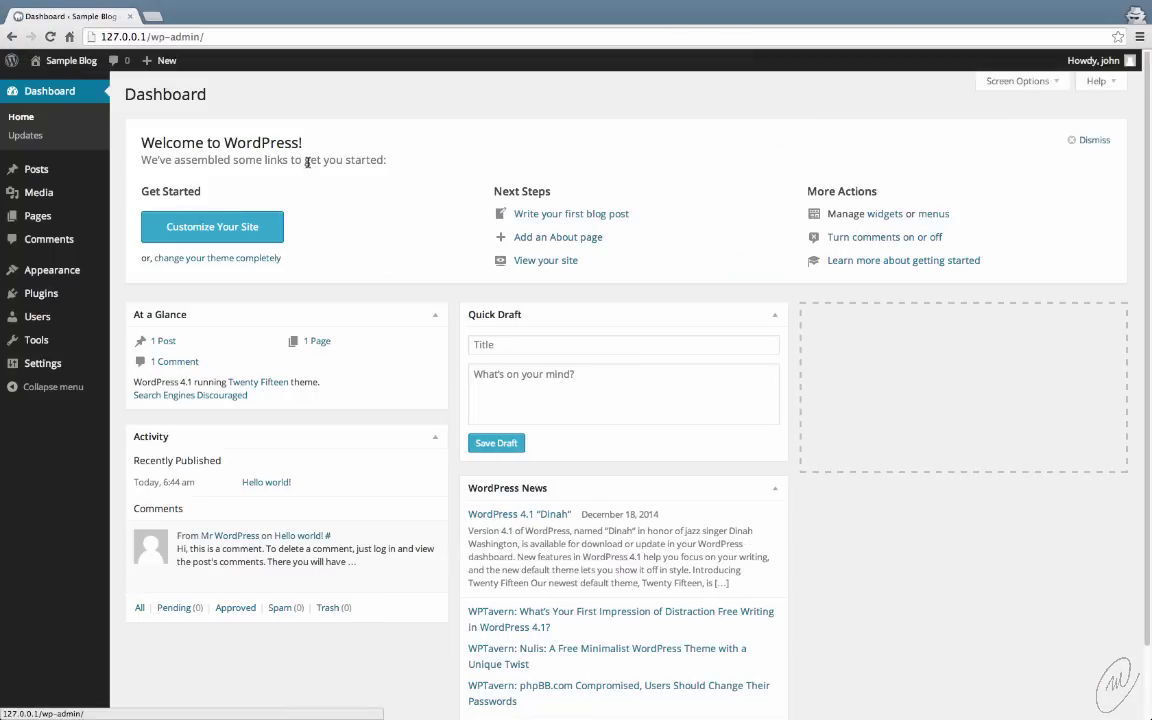
left_click(46, 294)
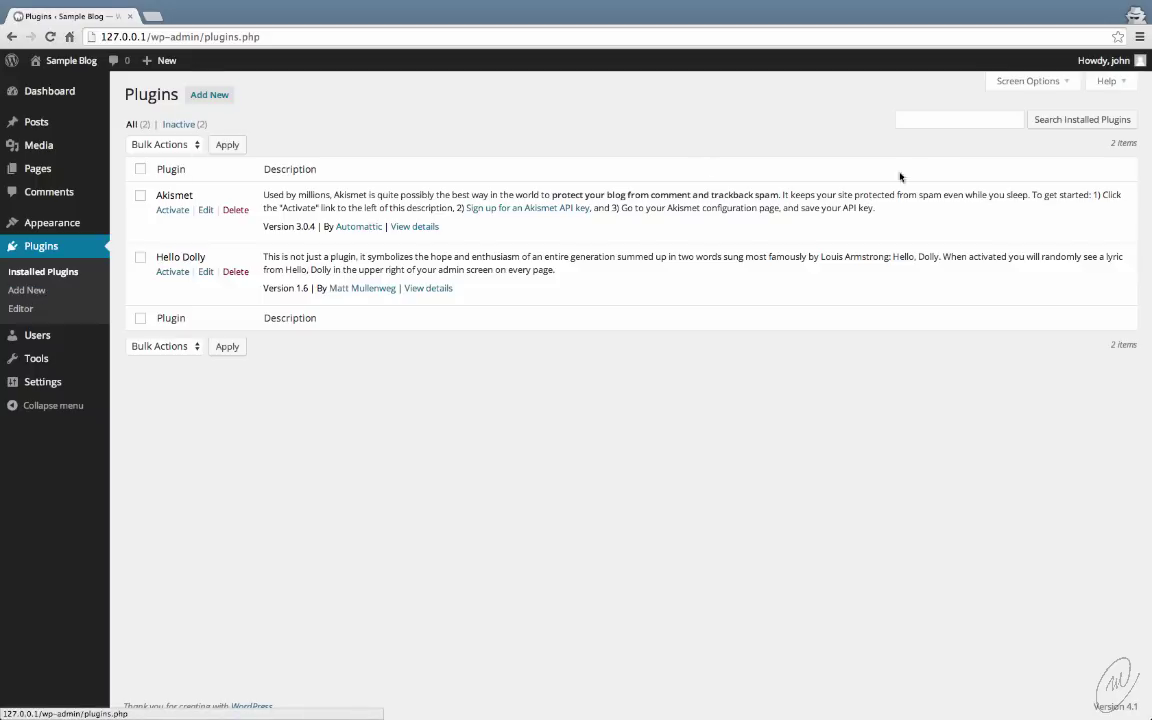
left_click(201, 96)
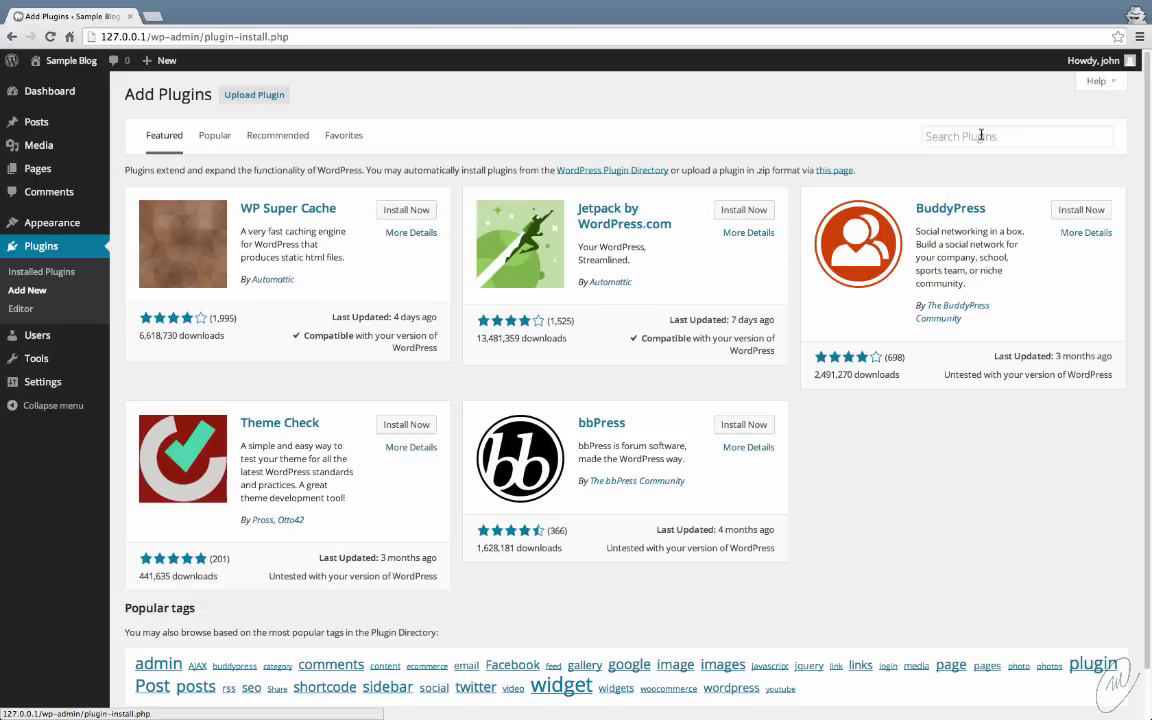
left_click(977, 135)
type("custom css")
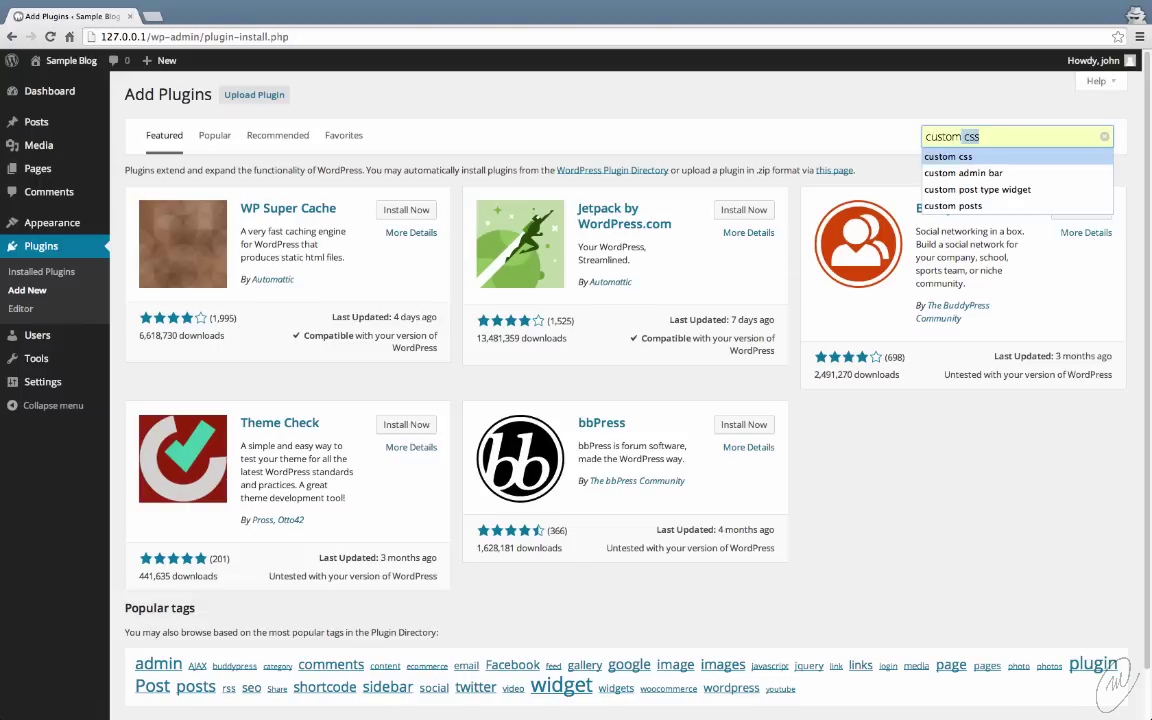
key("Return")
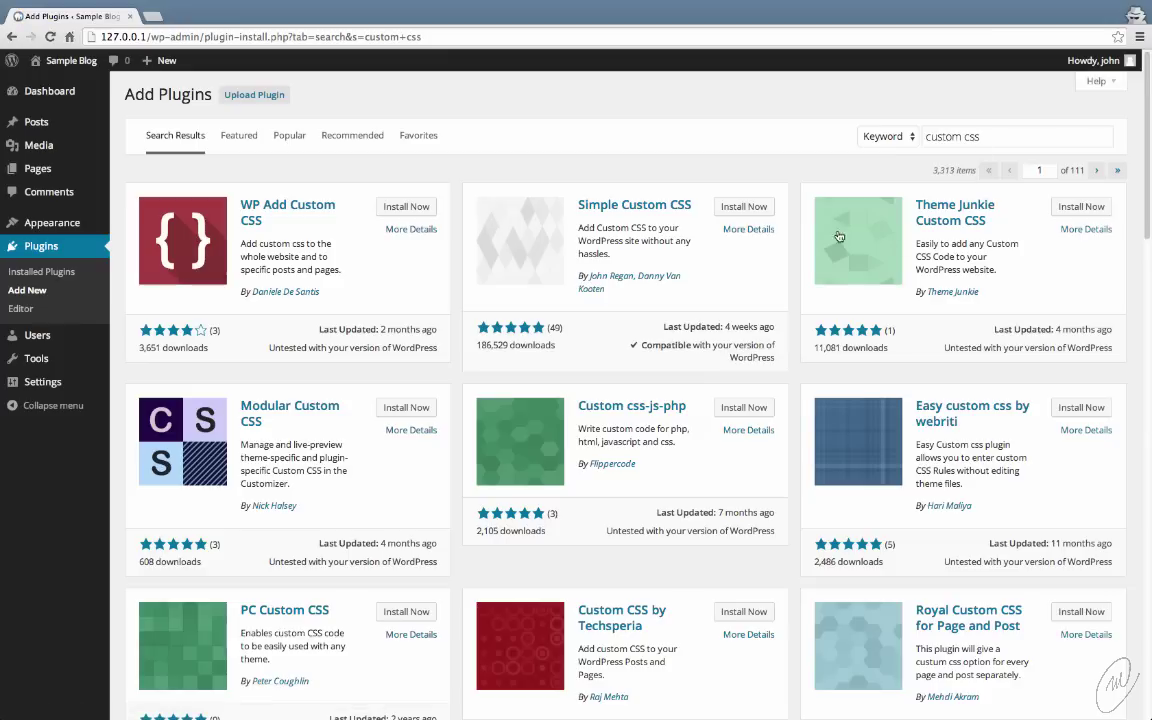
Step: Install the Simple Custom CSS plugin and activate it
left_click(745, 207)
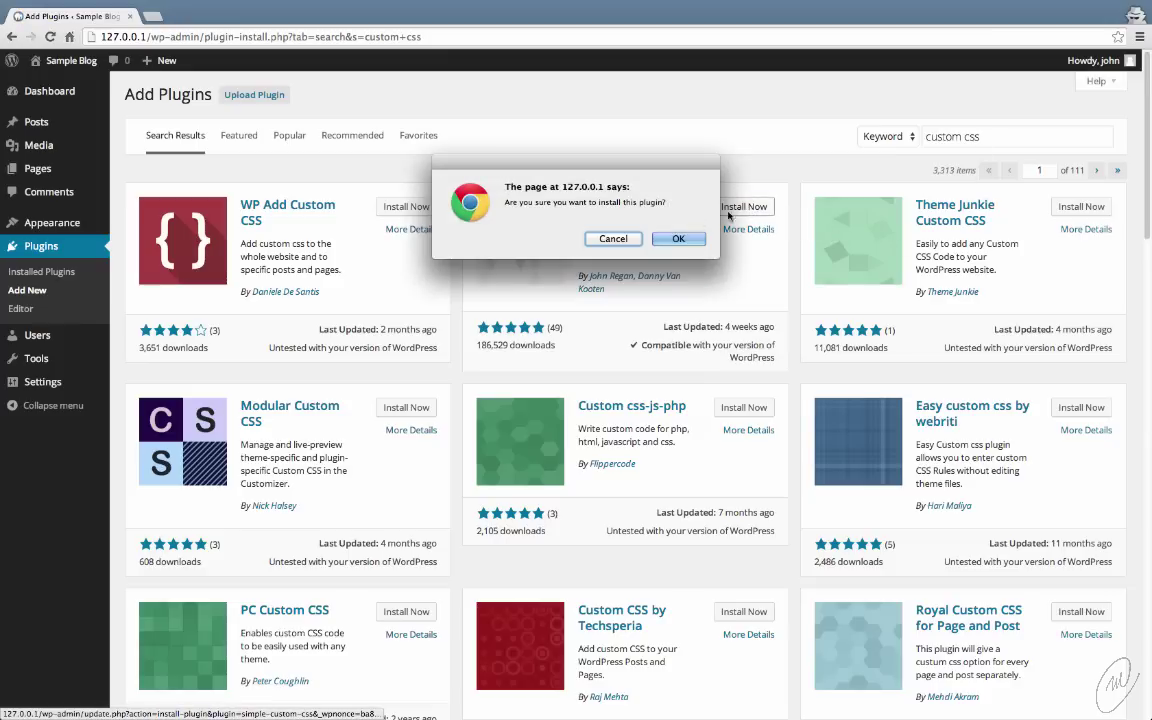
left_click(664, 238)
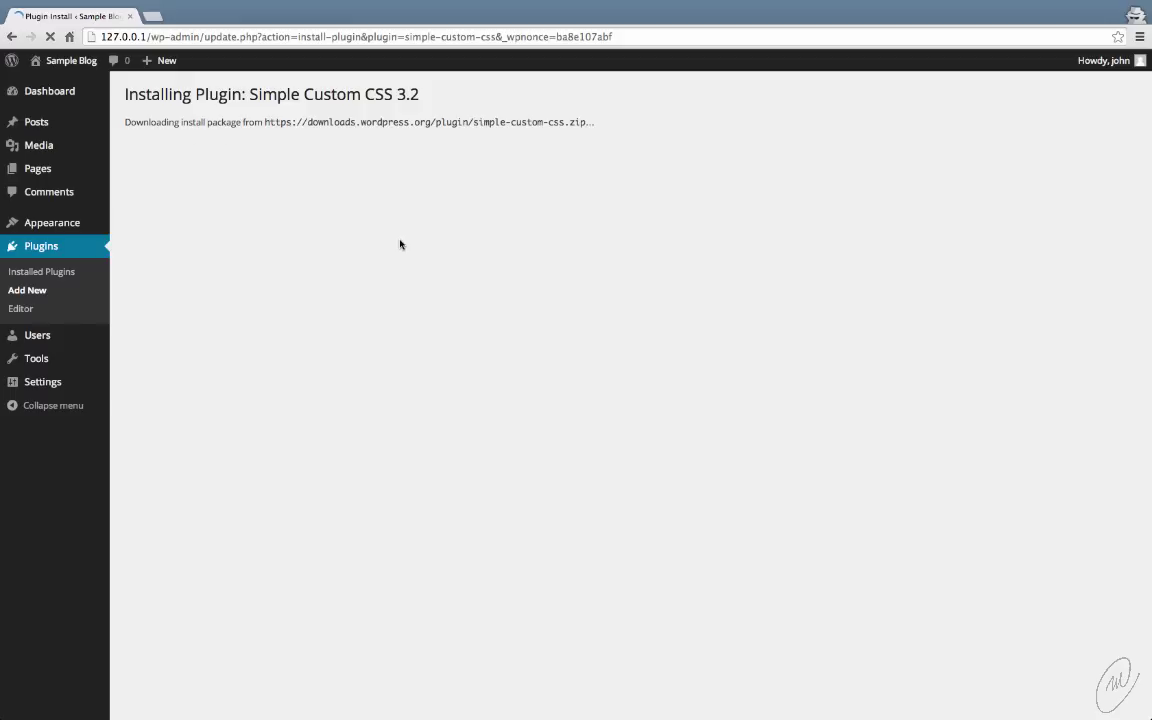
left_click(165, 212)
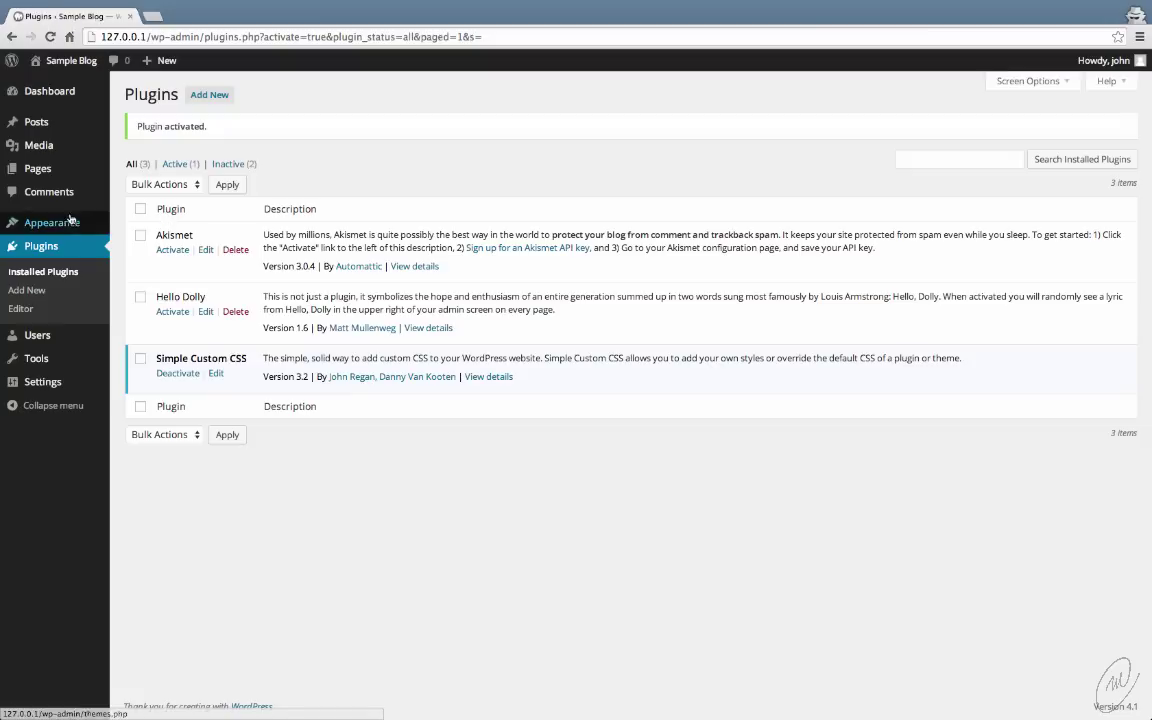
Step: In Appearance > Custom CSS, enter the rule .site-info { display:none; }
mouse_move(77, 223)
left_click(152, 336)
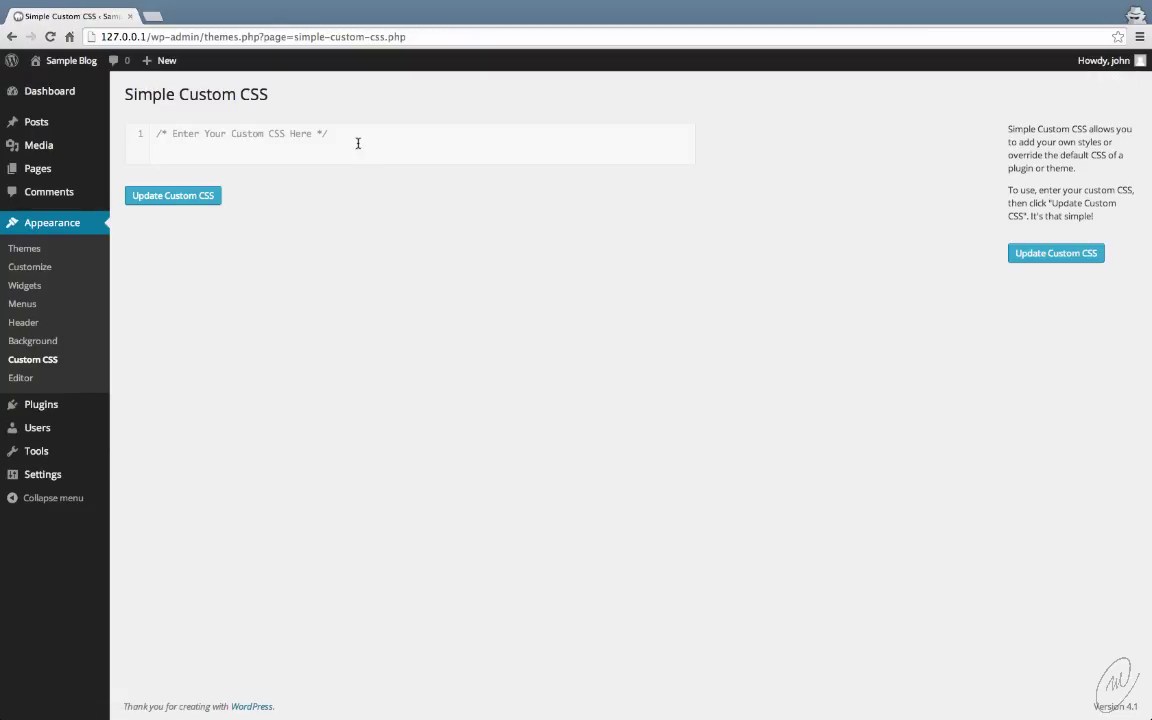
key("Return")
key("Return")
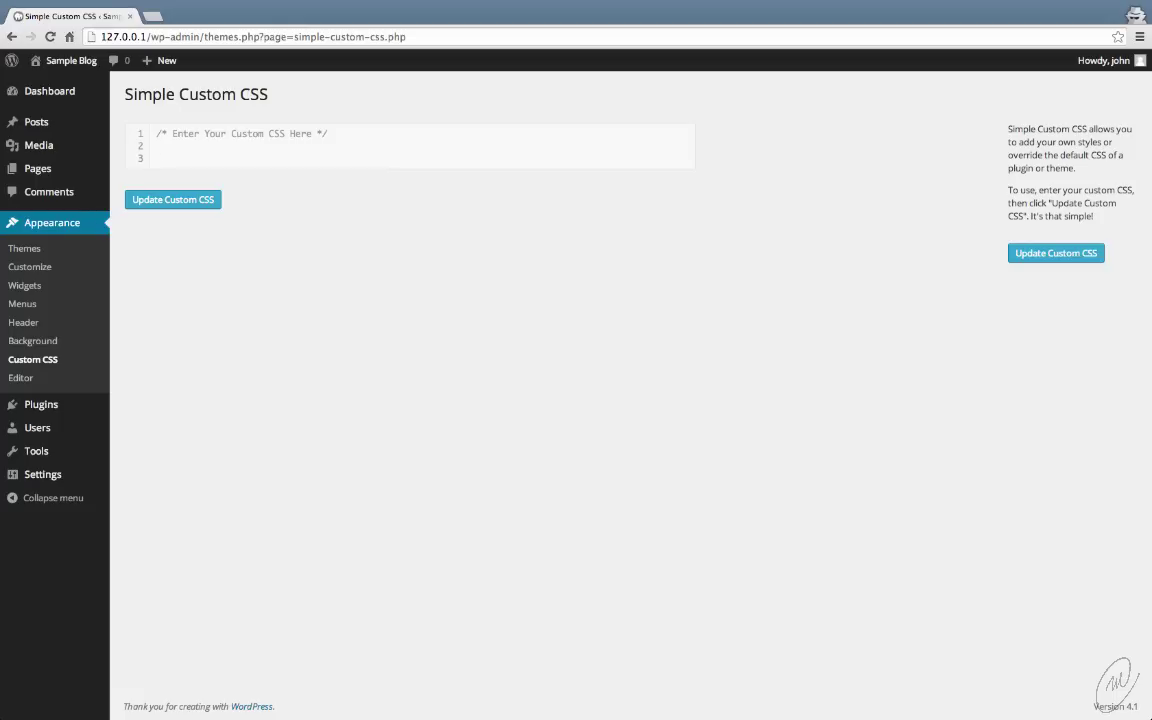
type(".site-info {")
key("Return")
type("di")
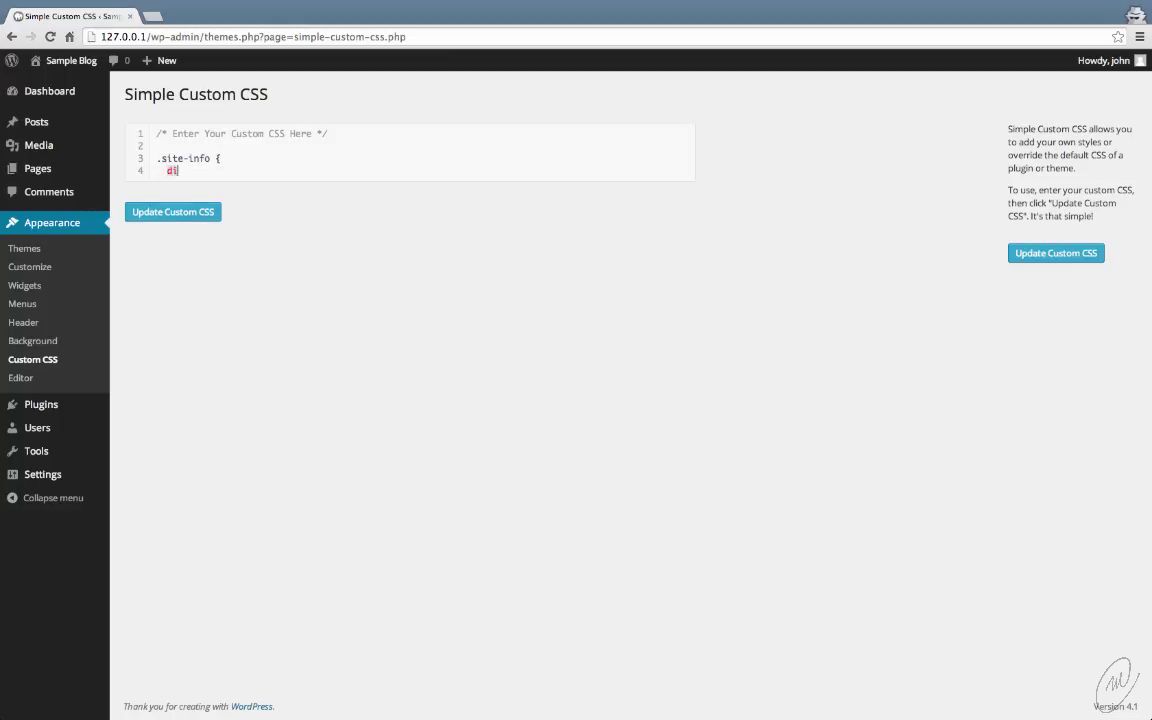
type("splay:none;")
key("Return")
type("}")
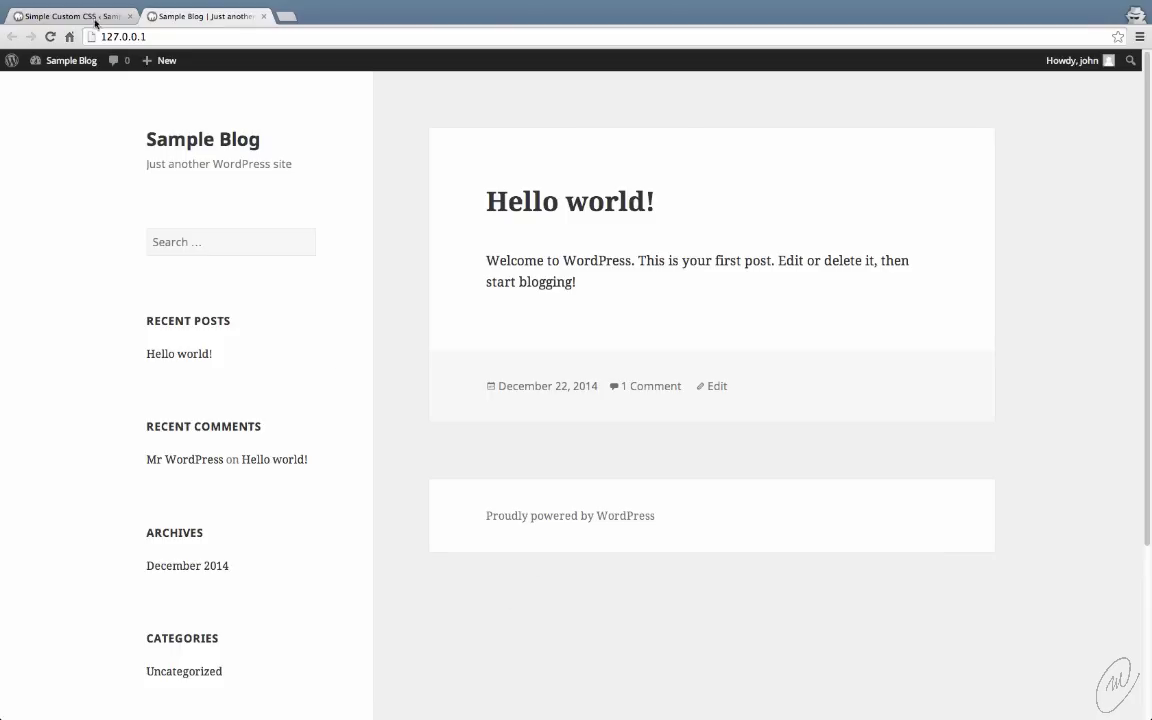
Step: Save the custom CSS and reload the blog to confirm the footer credit is hidden
left_click(88, 17)
left_click(185, 226)
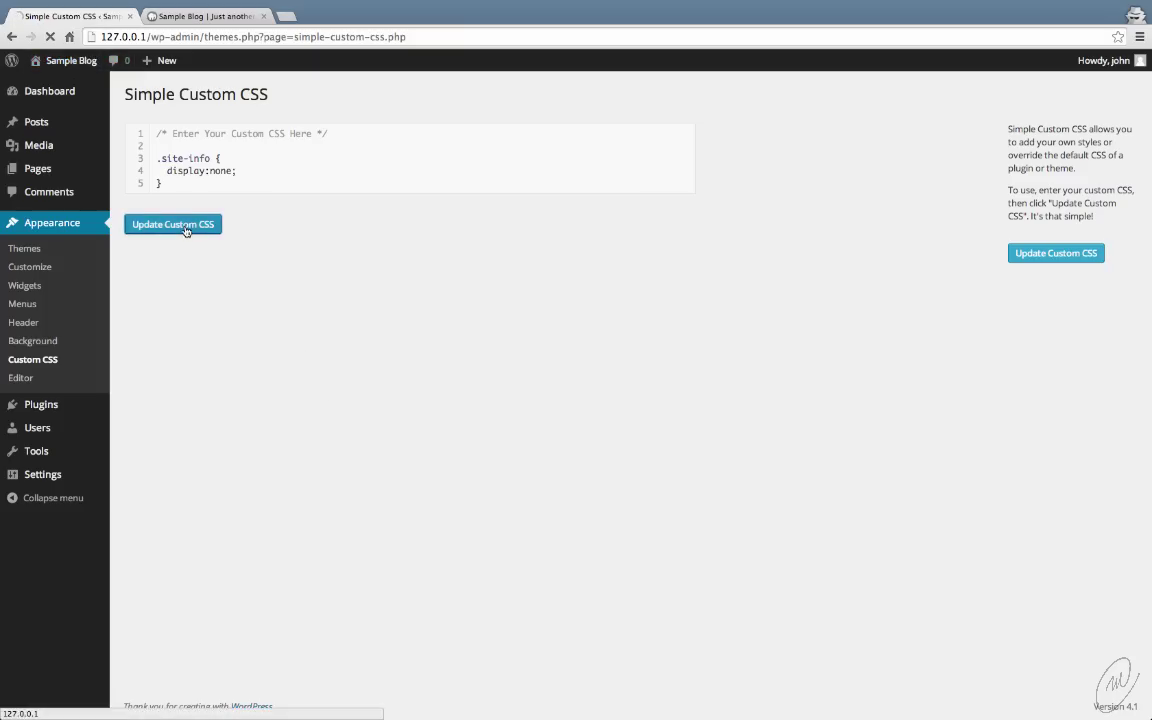
left_click(208, 16)
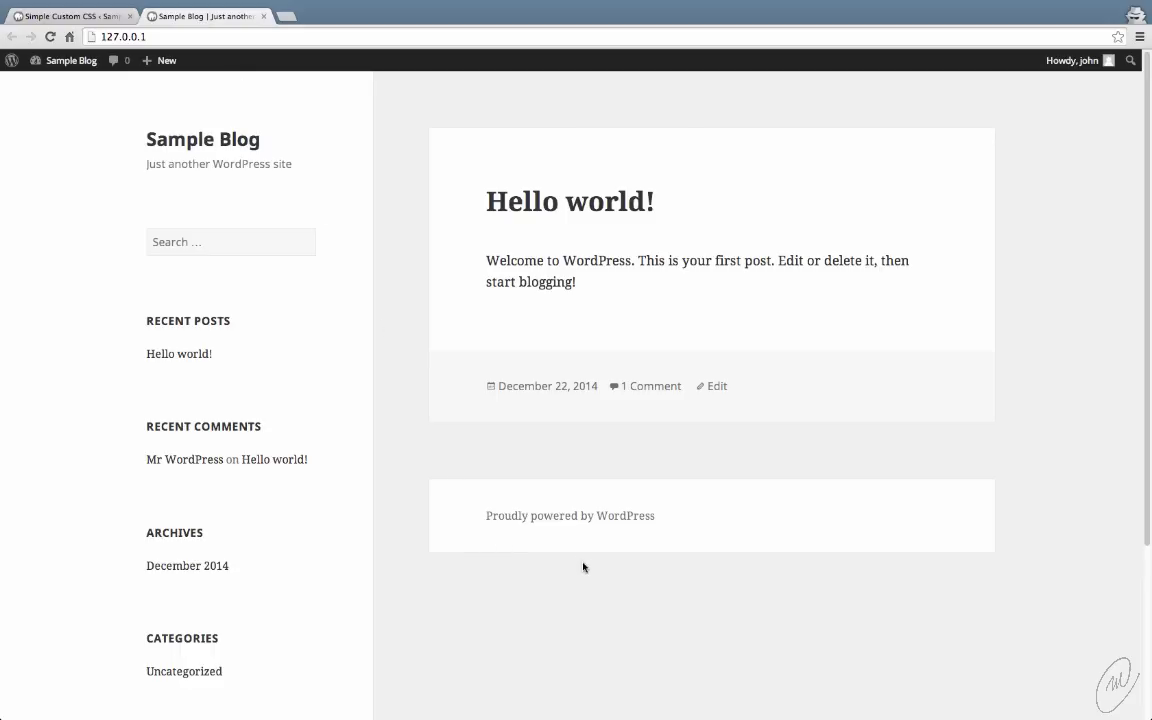
key("ctrl+r")
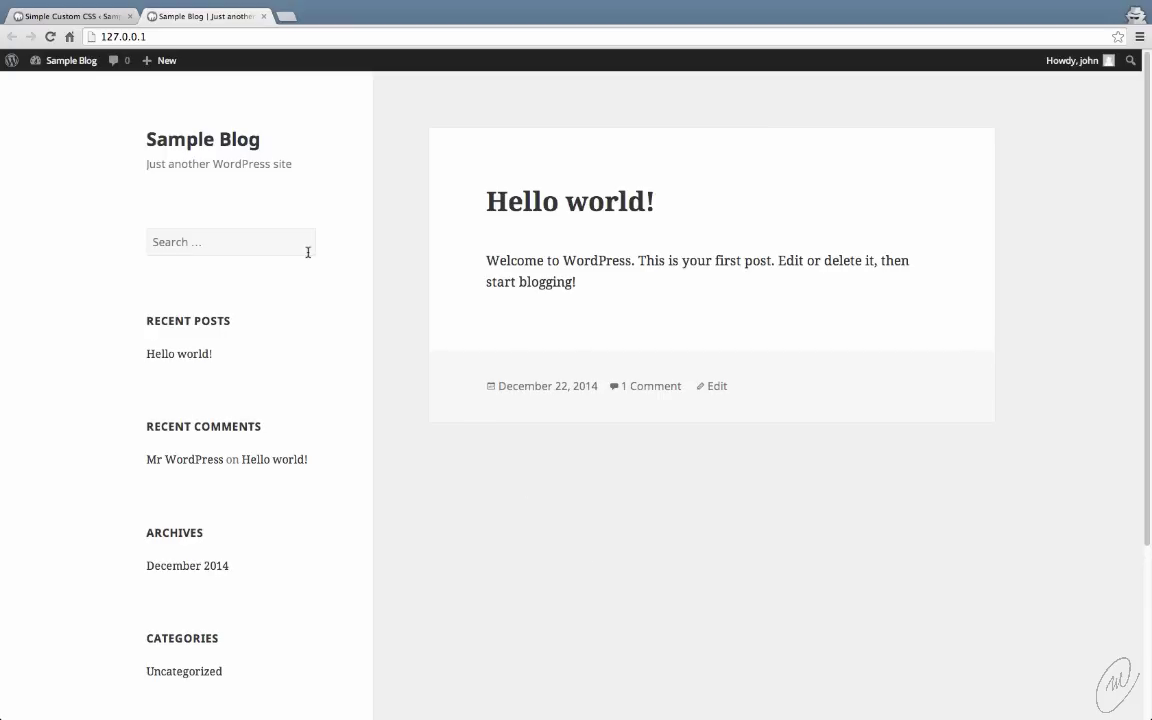
left_click(87, 20)
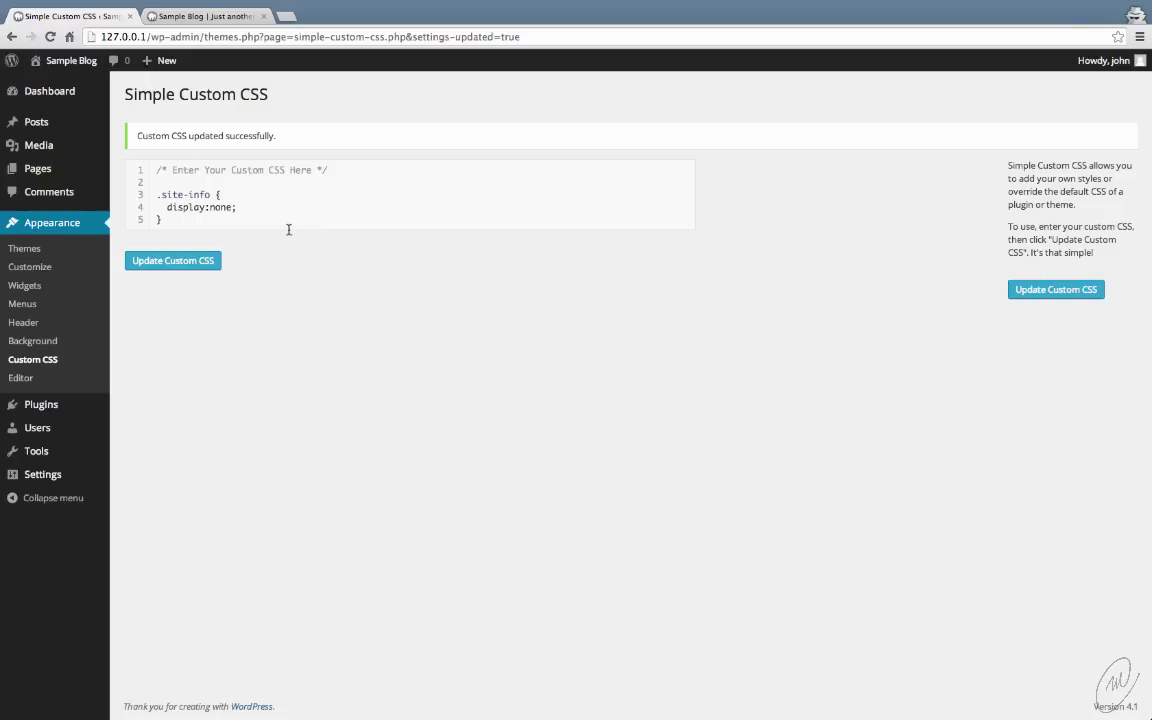
Step: Add a second :after rule whose content is '© Madivad 2014' below the first rule
left_click(282, 220)
key("Return")
key("Return")
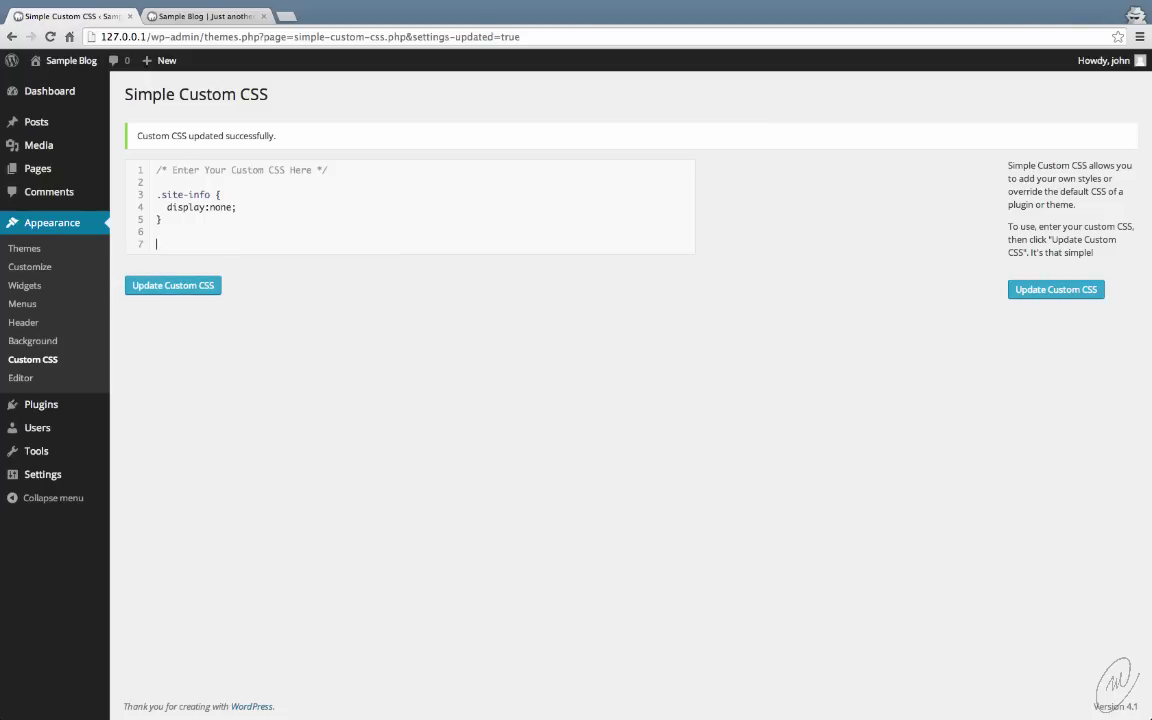
type(".sio")
type("e-info")
type(":after")
type("{")
key("Return")
type("content: '&copy")
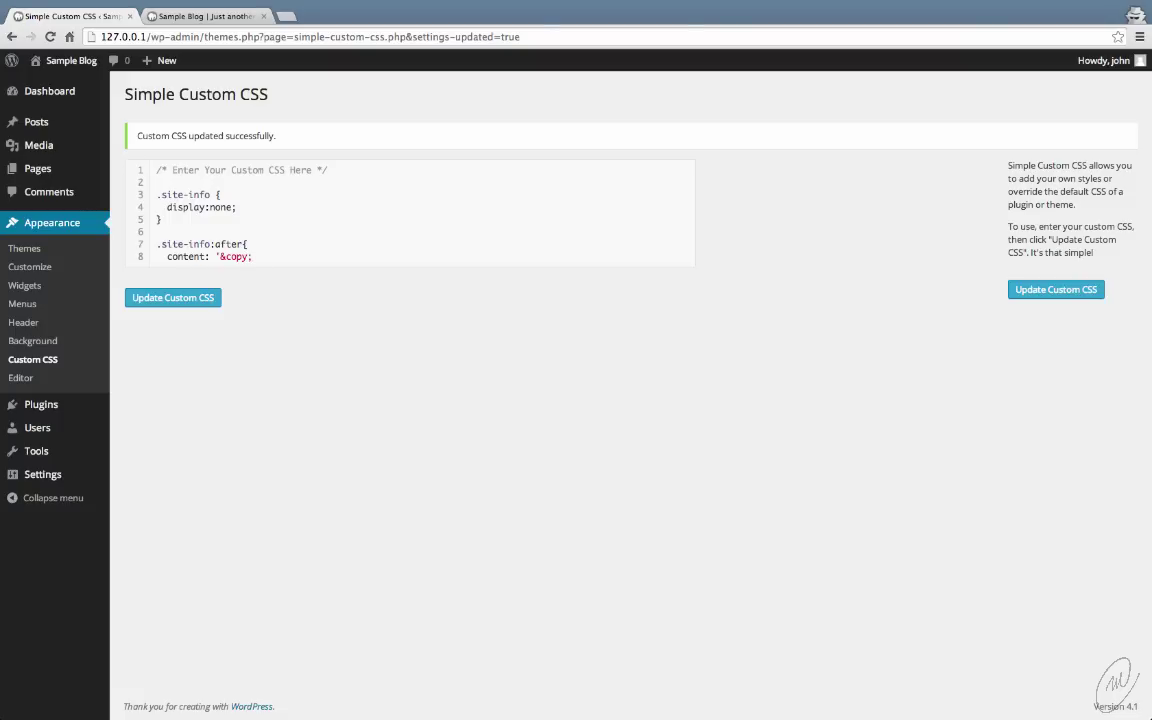
type("ivad 2014';")
key("Return")
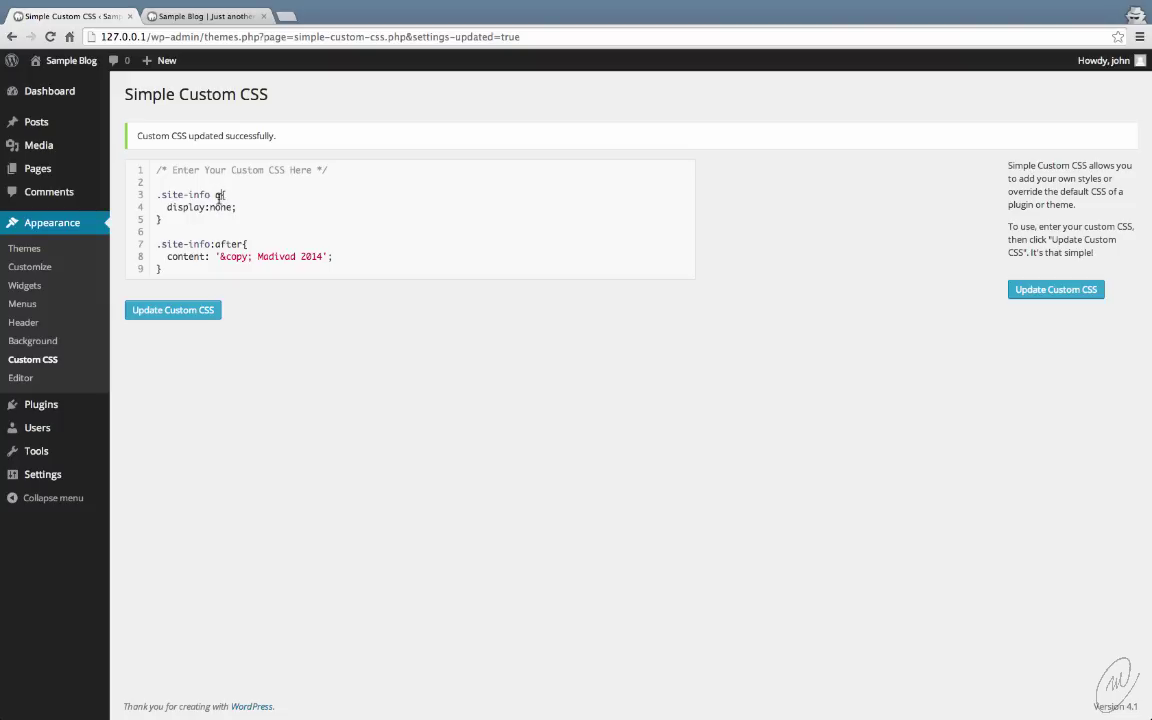
Step: Save the copyright CSS, reload the blog, then save the corrected version and reload again
left_click(172, 309)
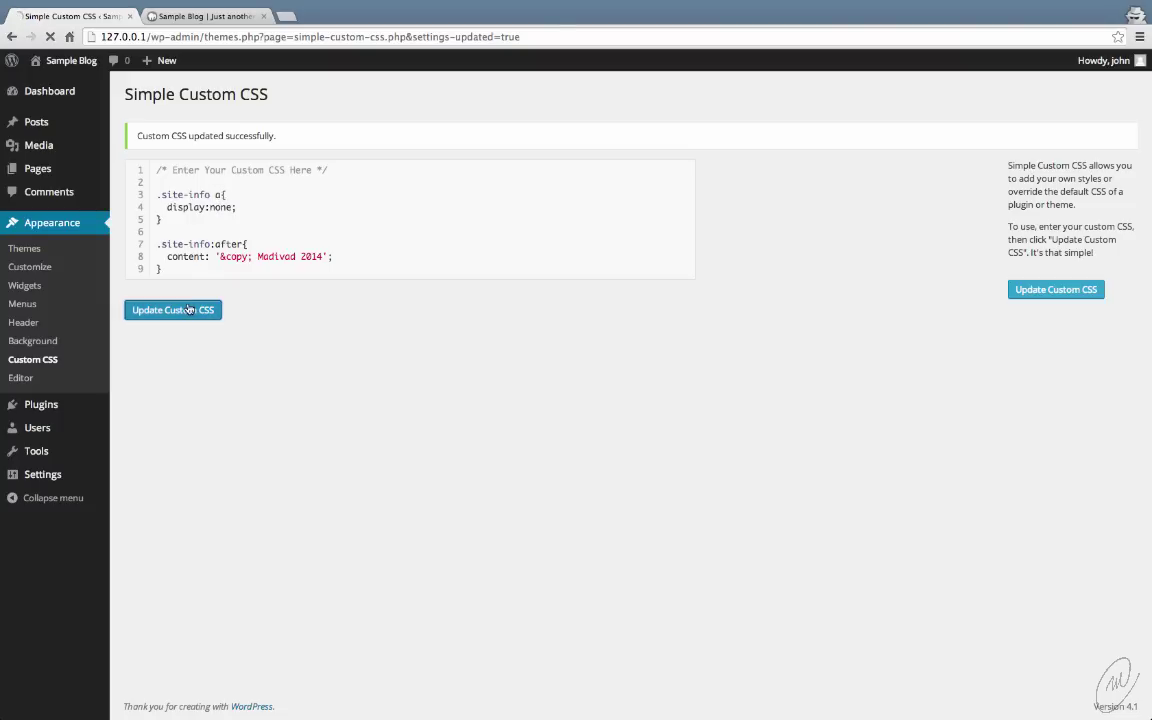
left_click(203, 17)
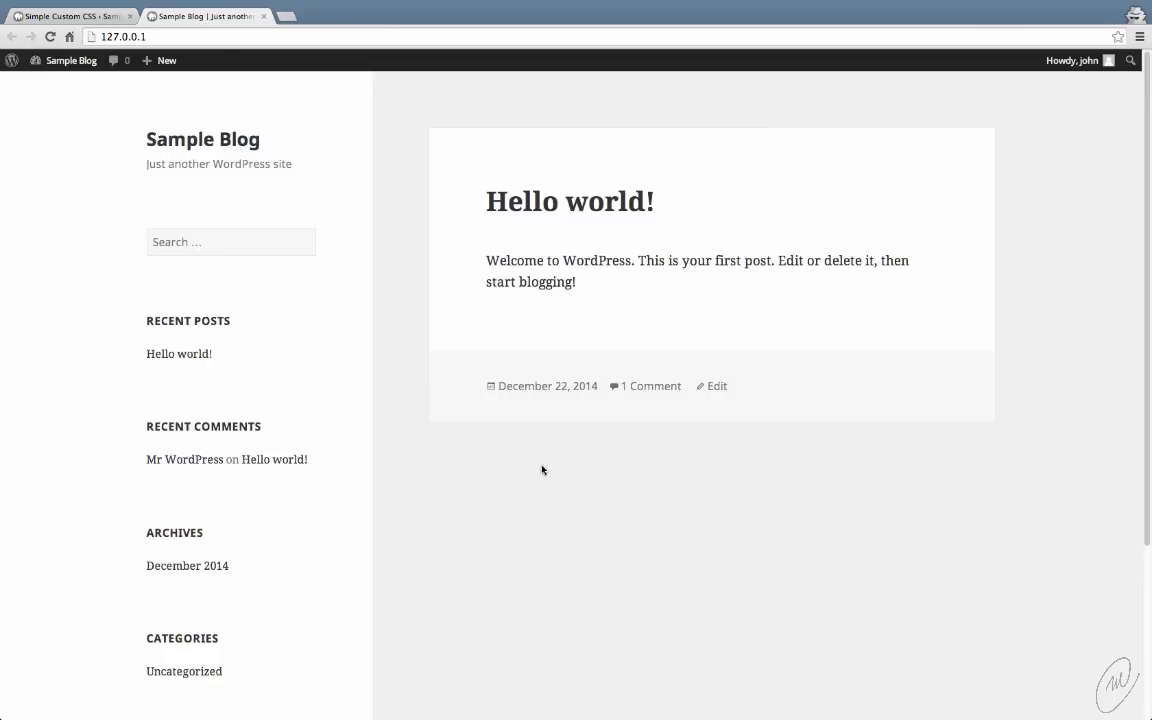
key("F5")
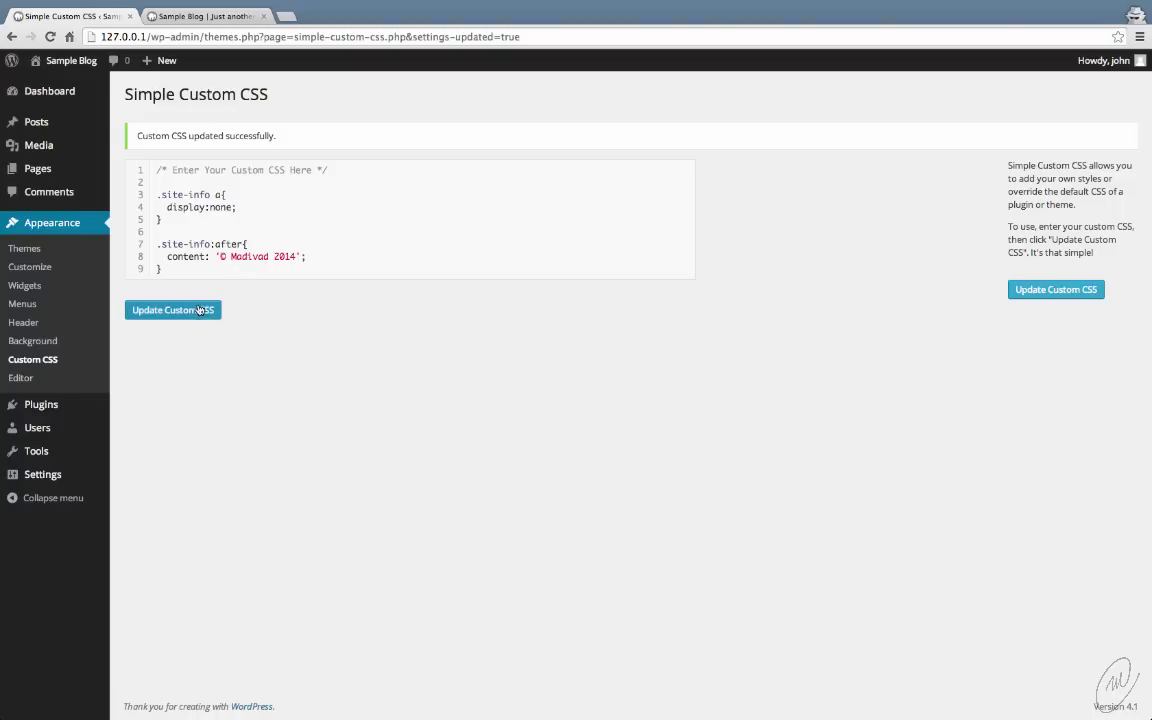
left_click(199, 310)
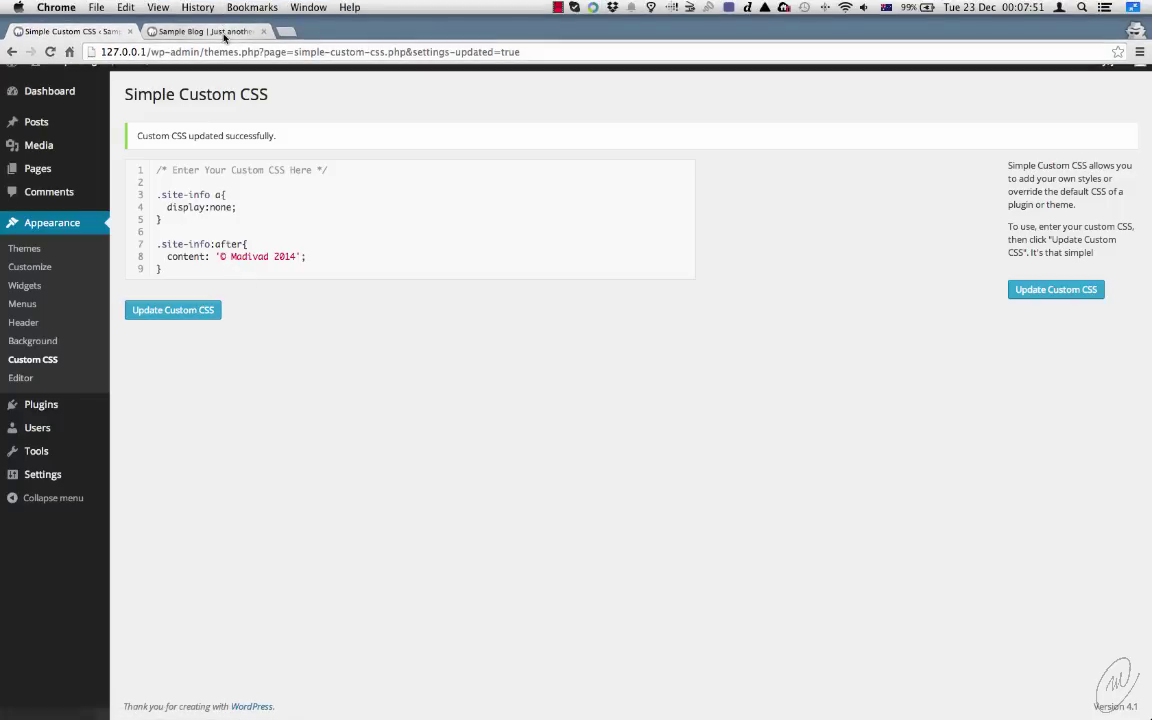
left_click(224, 33)
key("super+r")
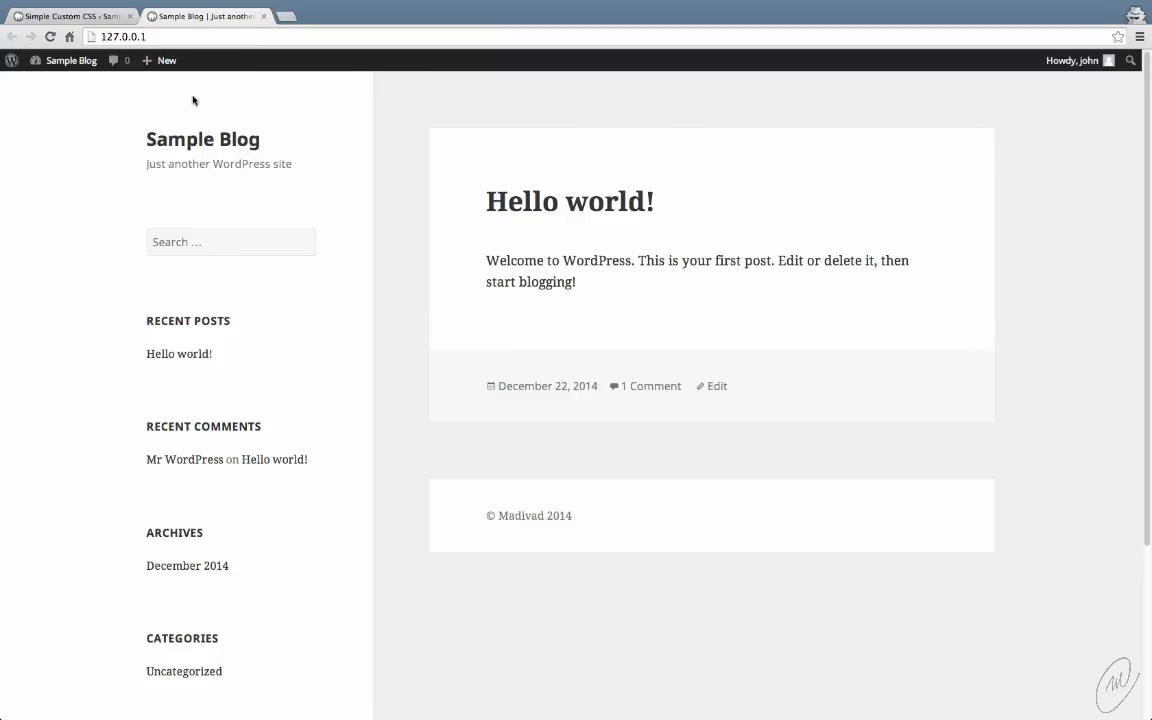
mouse_move(78, 64)
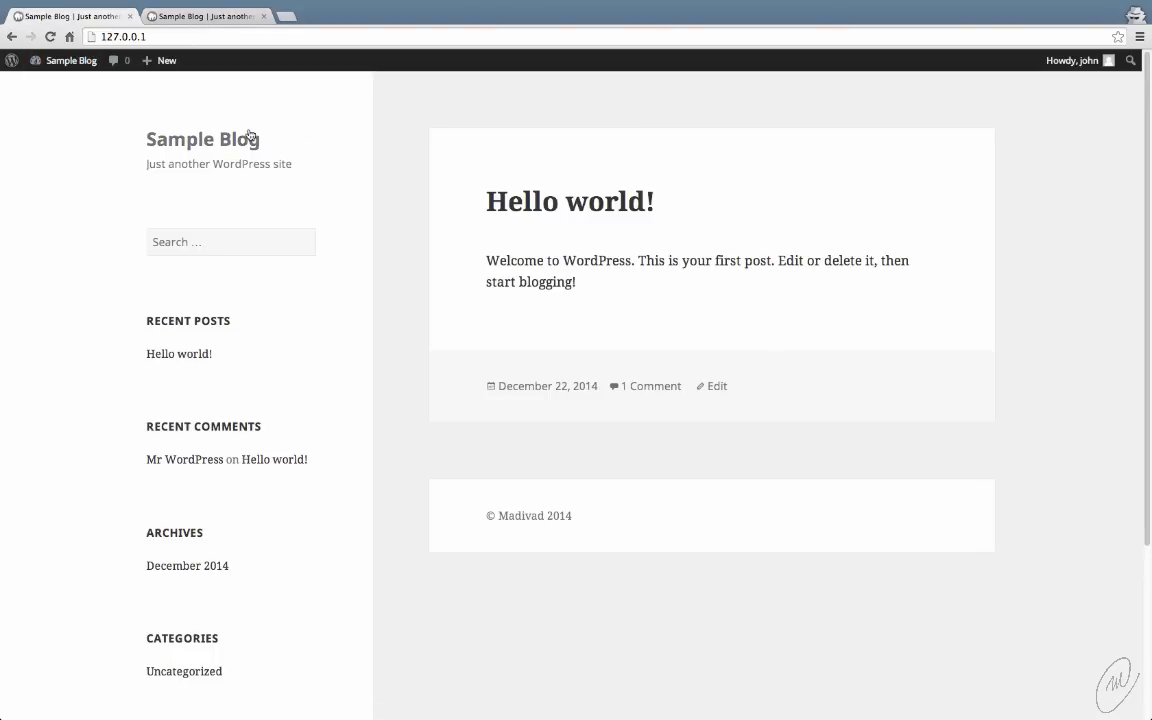
Step: Activate the Twenty Fourteen theme and reload the blog to check the © Madivad 2014 footer
left_click(74, 69)
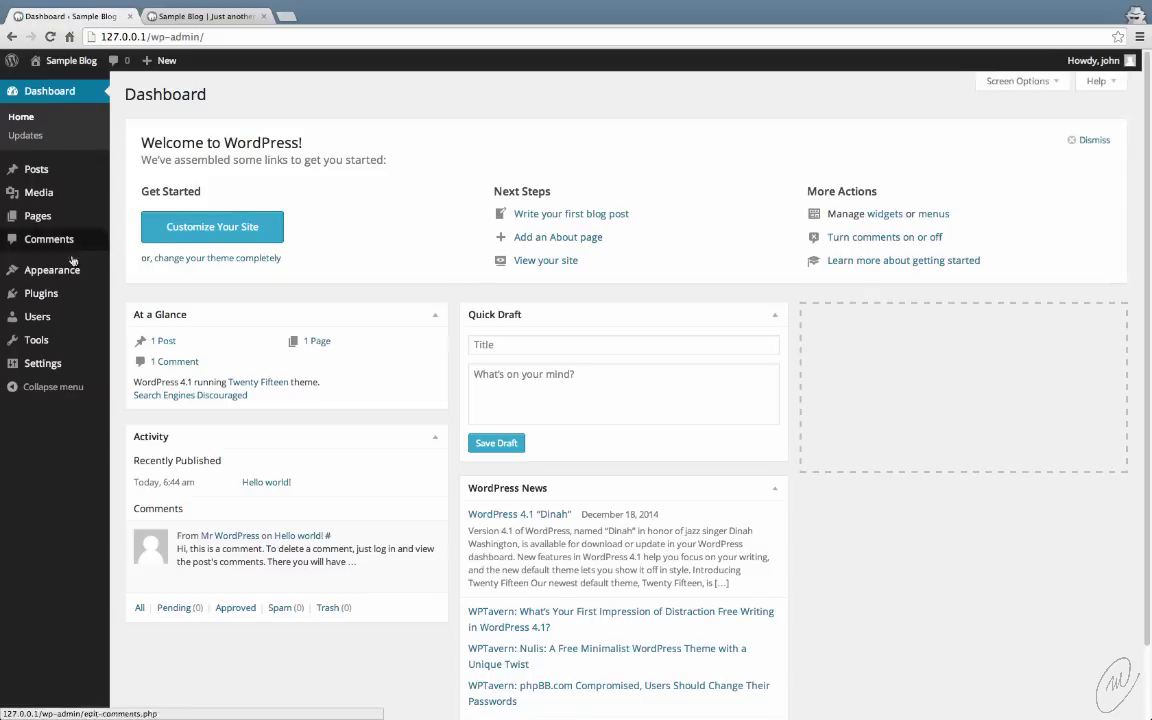
mouse_move(55, 281)
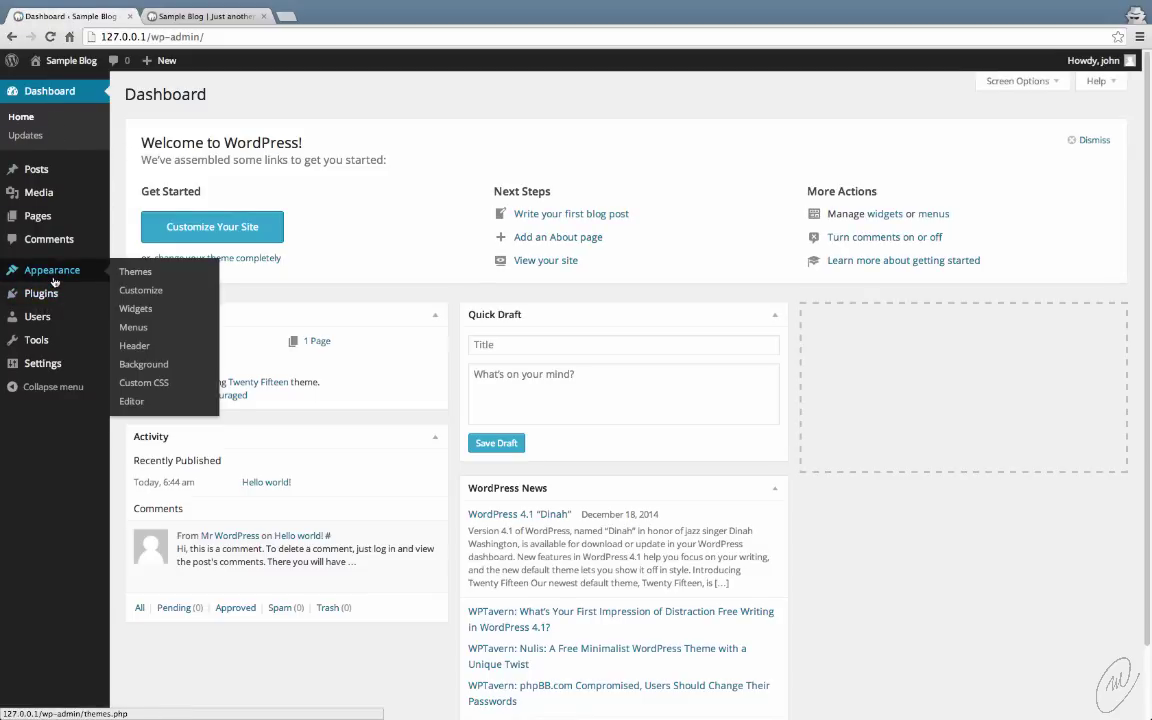
left_click(124, 271)
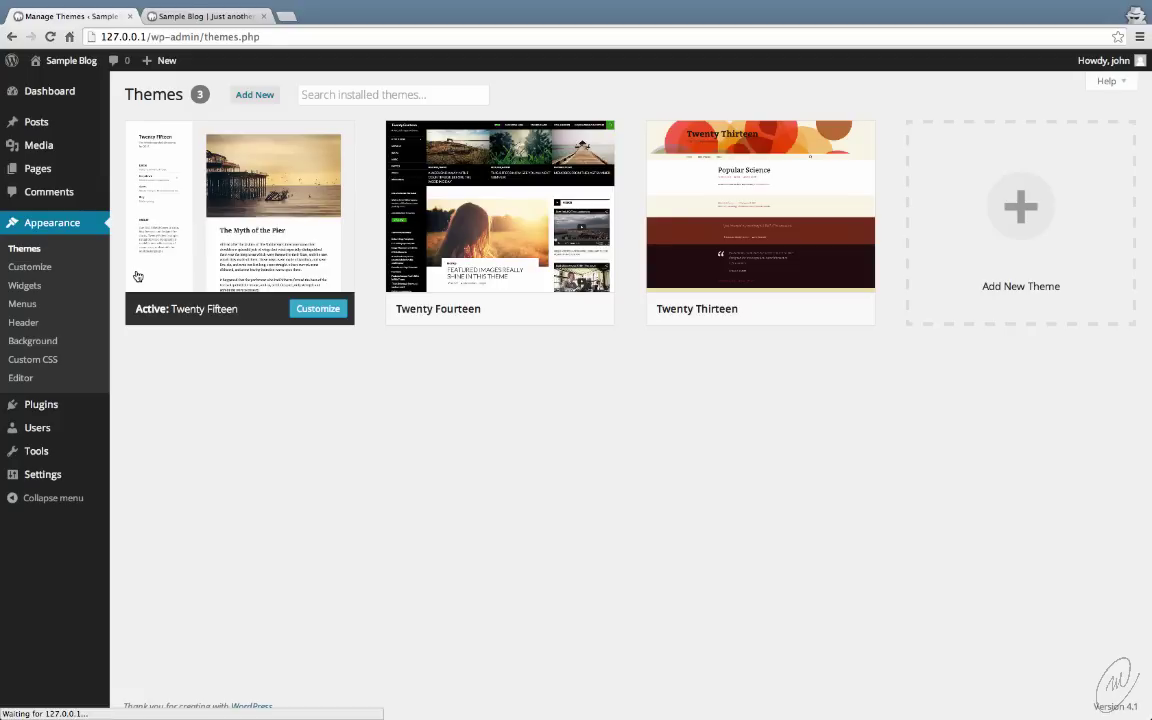
left_click(513, 309)
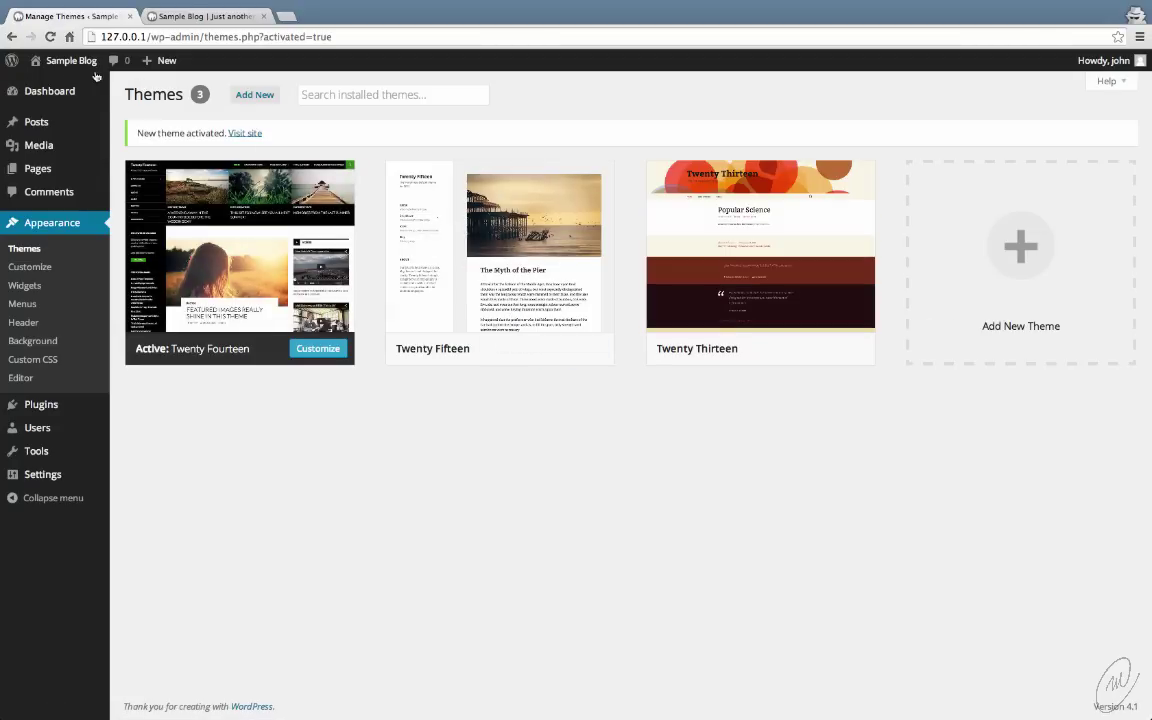
mouse_move(62, 69)
left_click(175, 16)
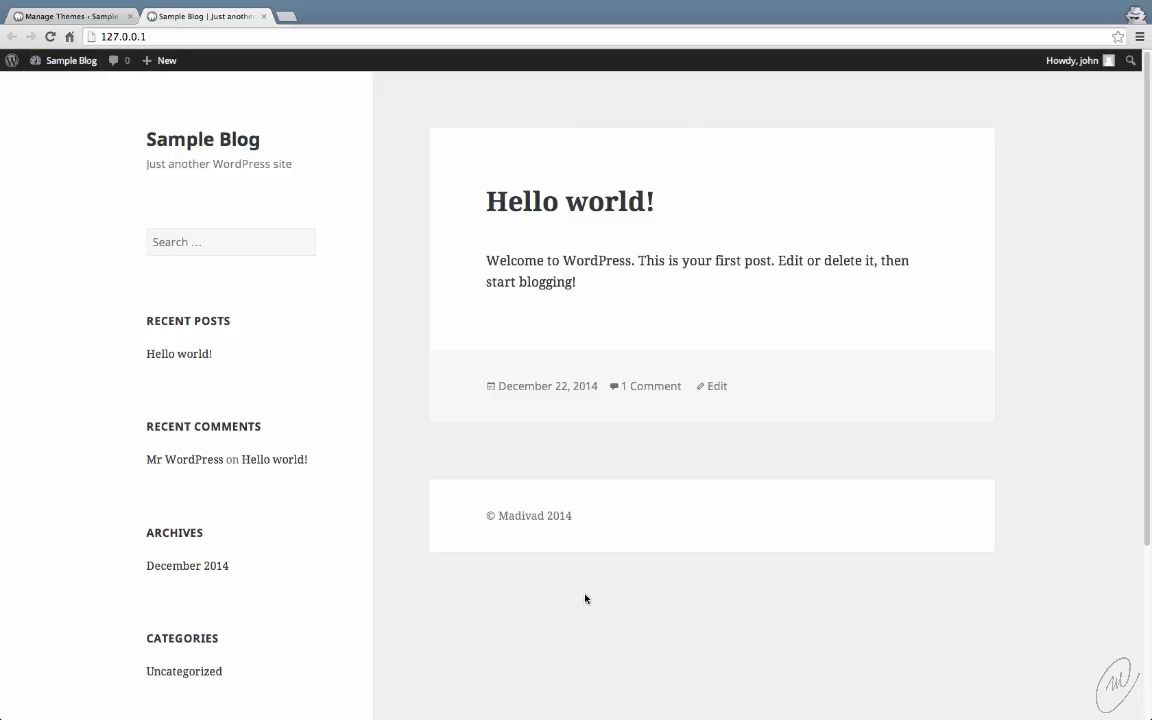
key("F5")
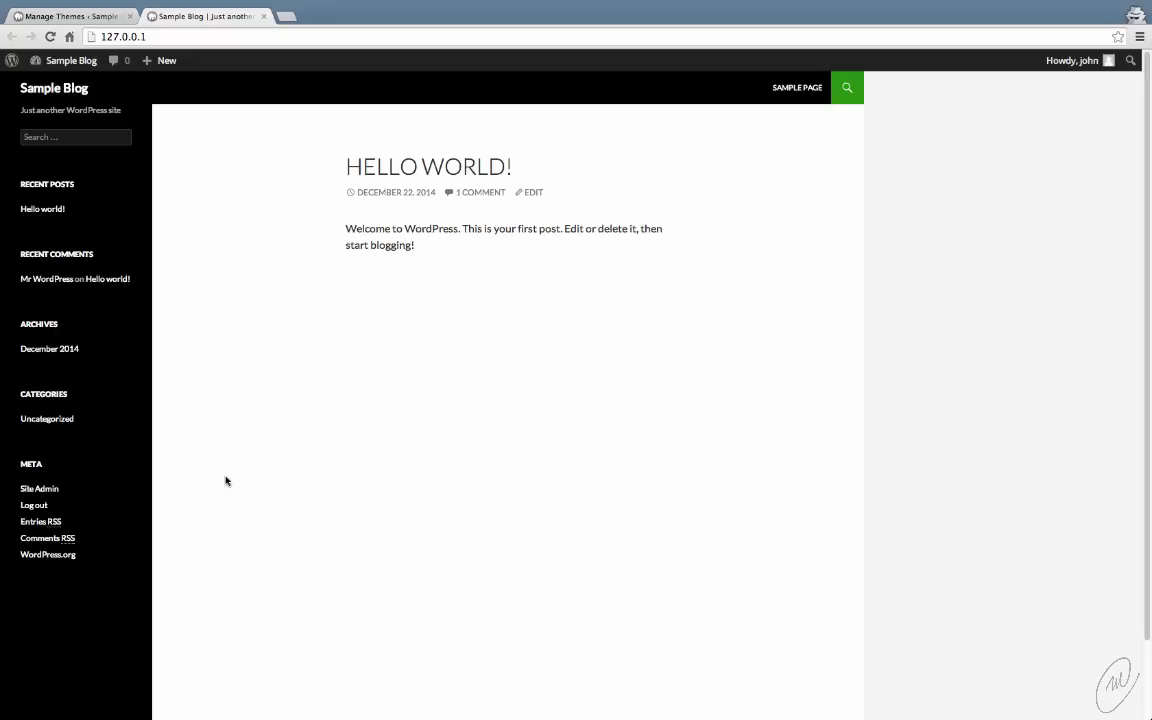
scroll(150, 560, "down", 2)
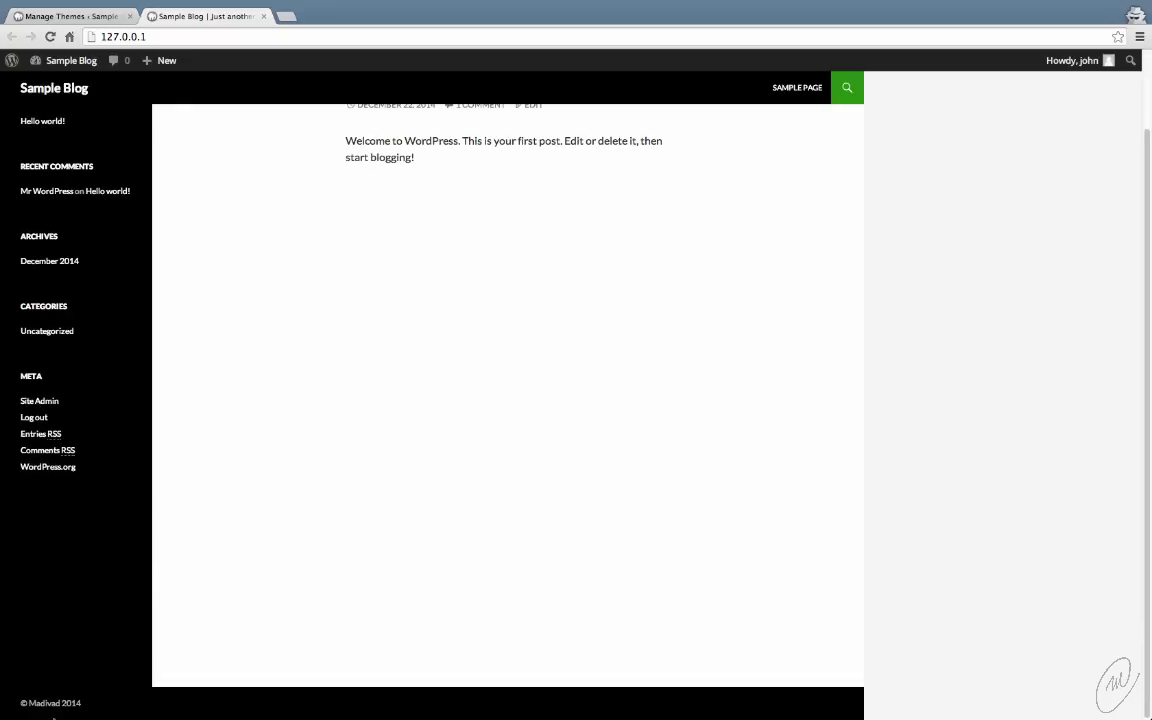
Step: Activate the Twenty Thirteen theme and reload the blog to confirm the footer still shows
left_click(78, 16)
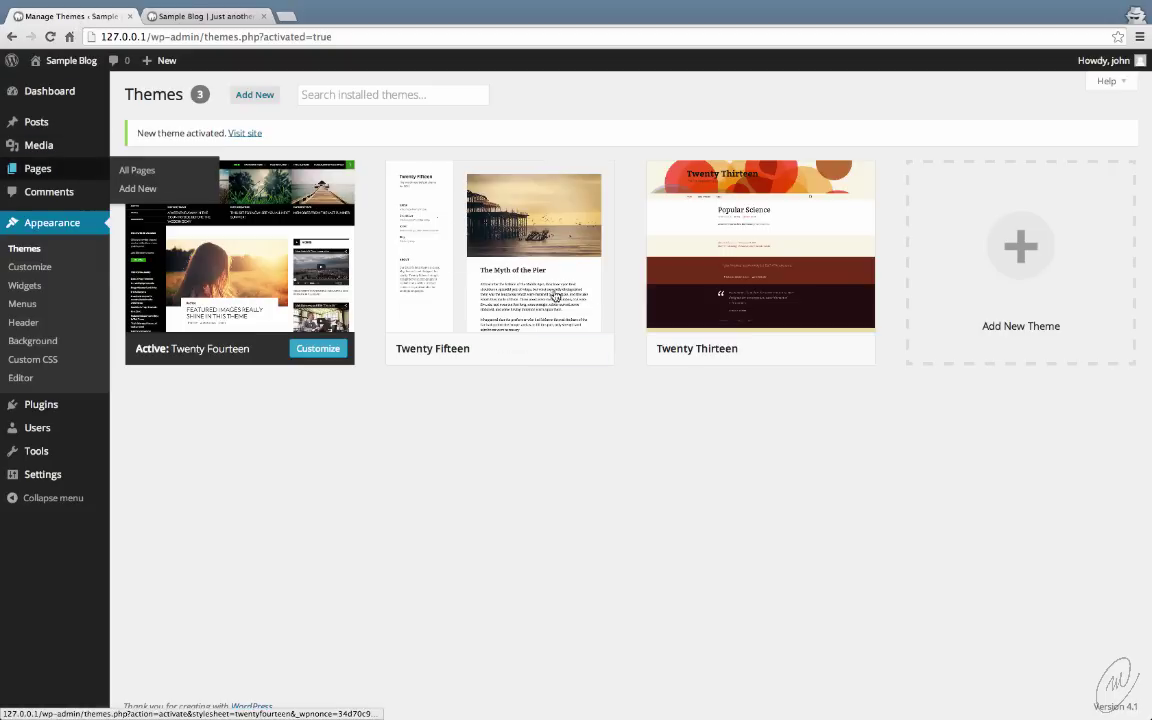
mouse_move(722, 306)
left_click(773, 349)
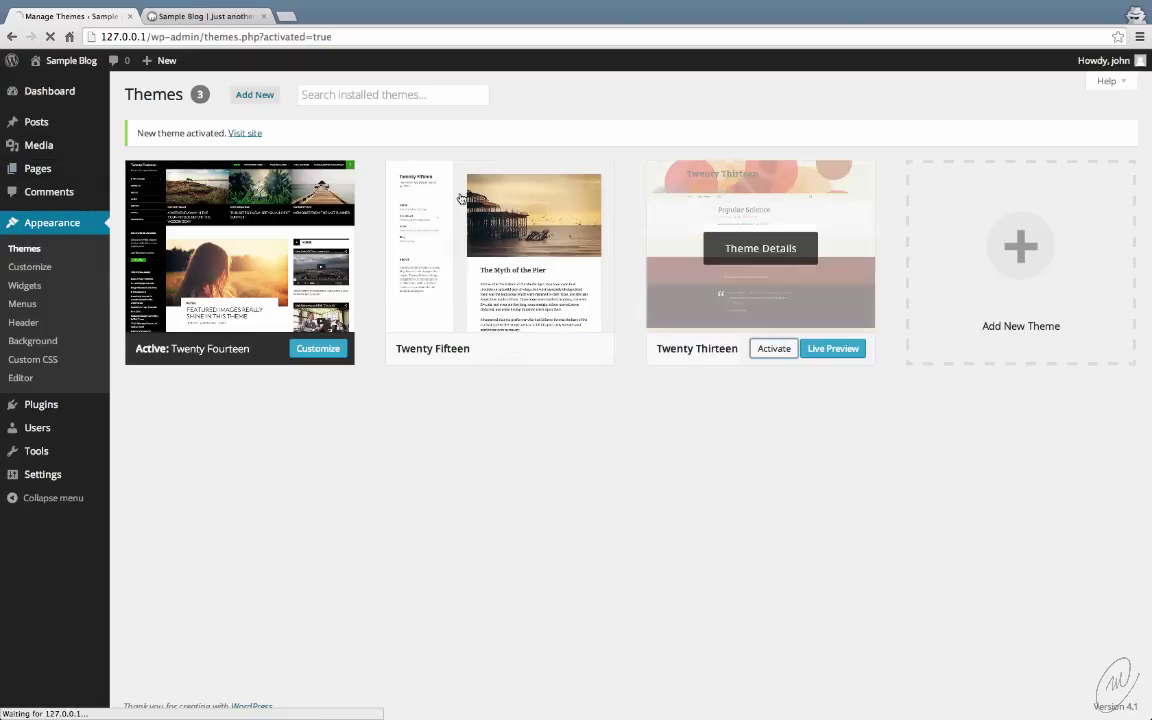
left_click(206, 18)
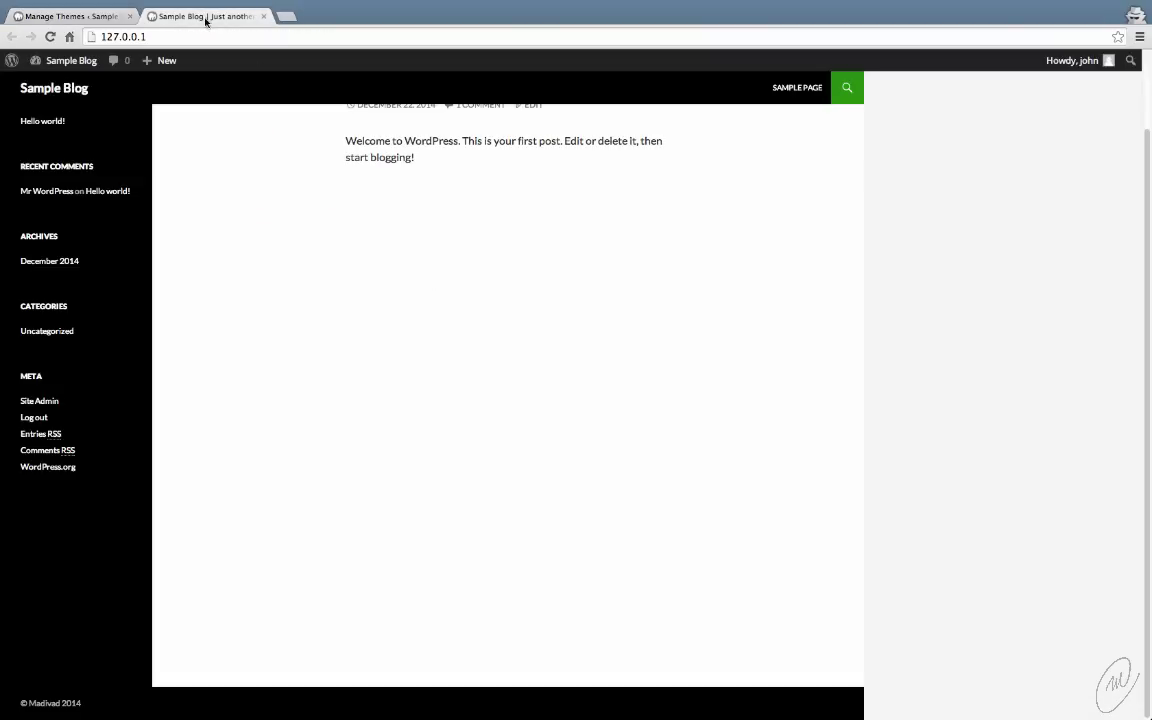
key("F5")
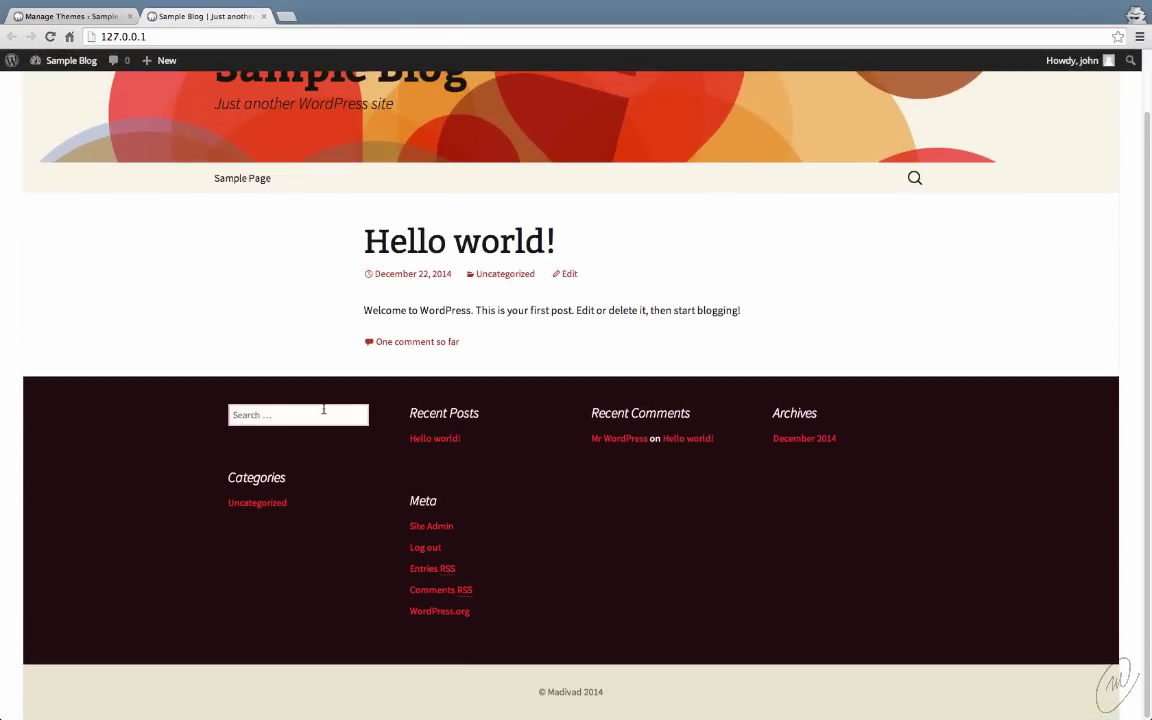
scroll(324, 357, "up", 2)
scroll(327, 357, "down", 3)
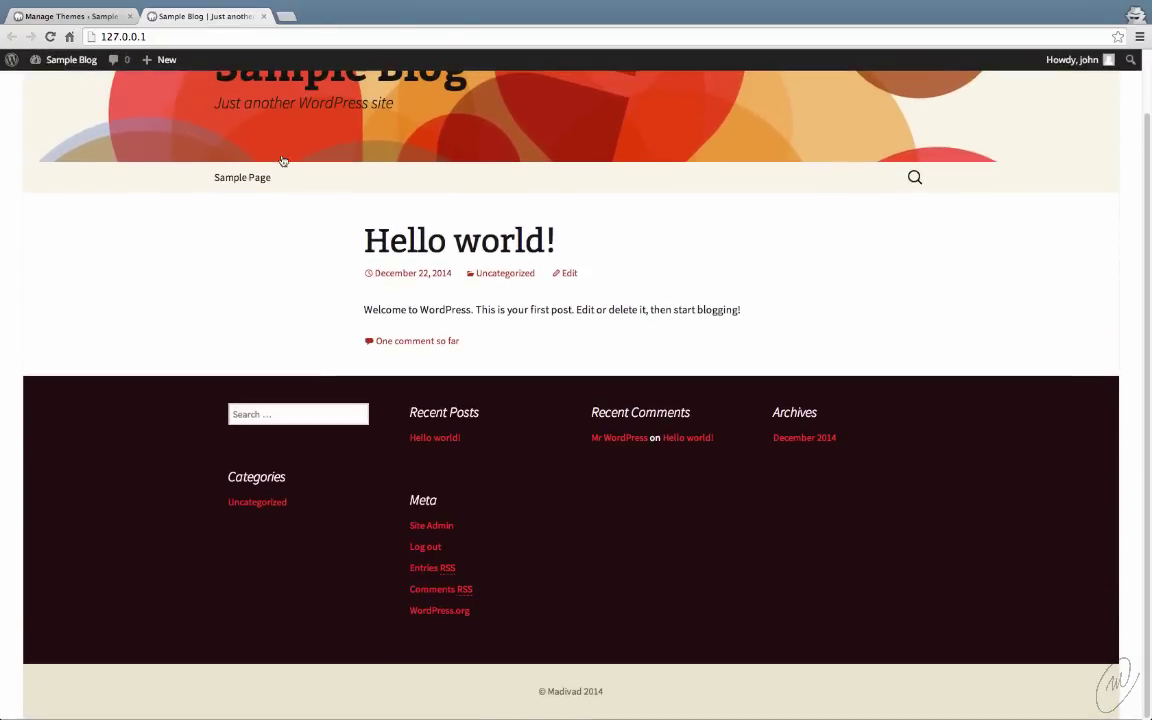
left_click(92, 17)
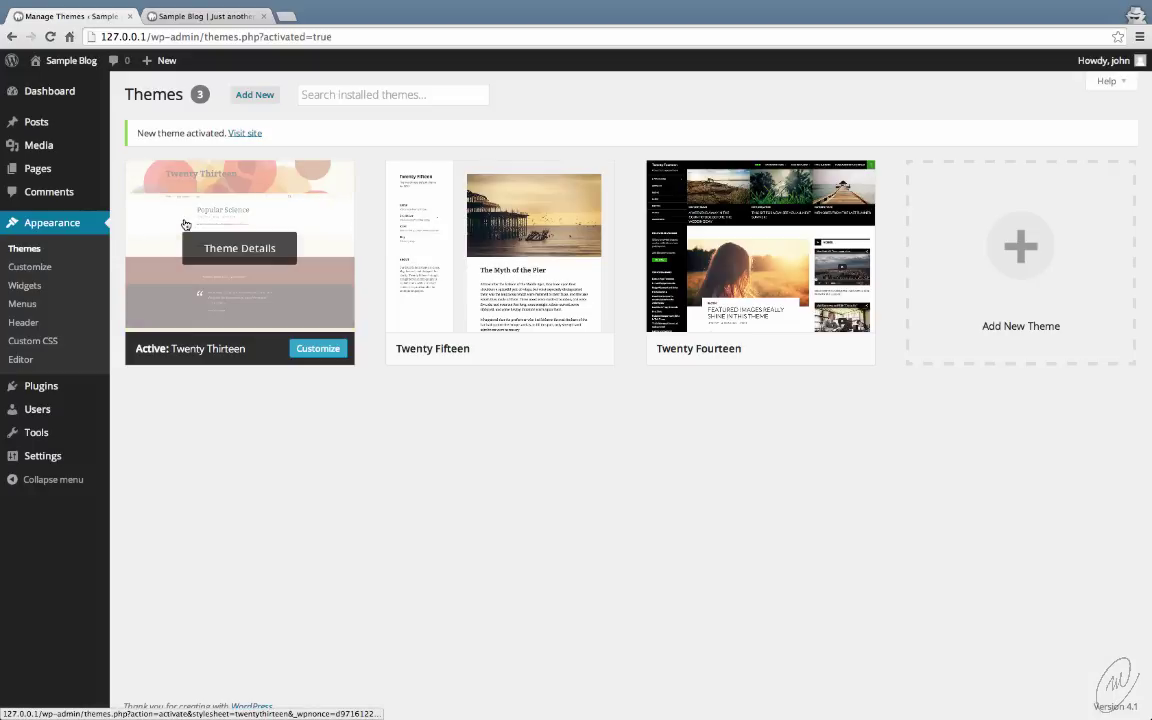